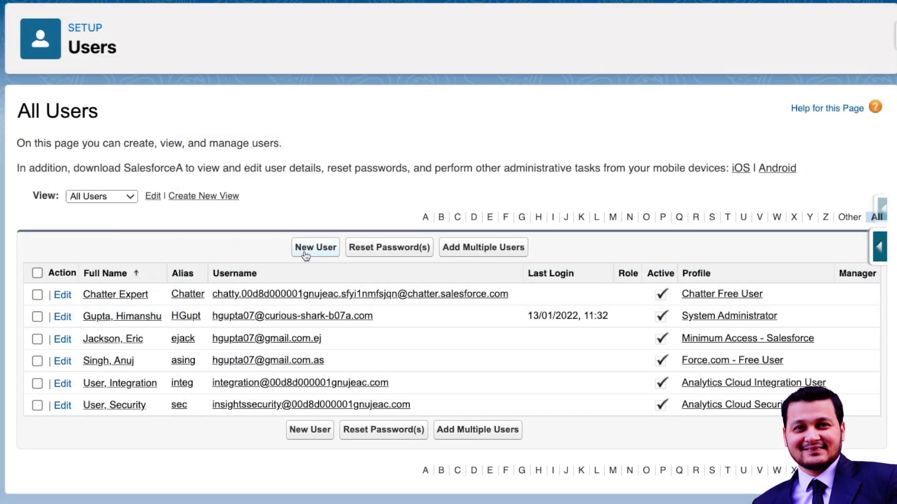
- Start a new user from the All Users list with the New User button
click(304, 255)
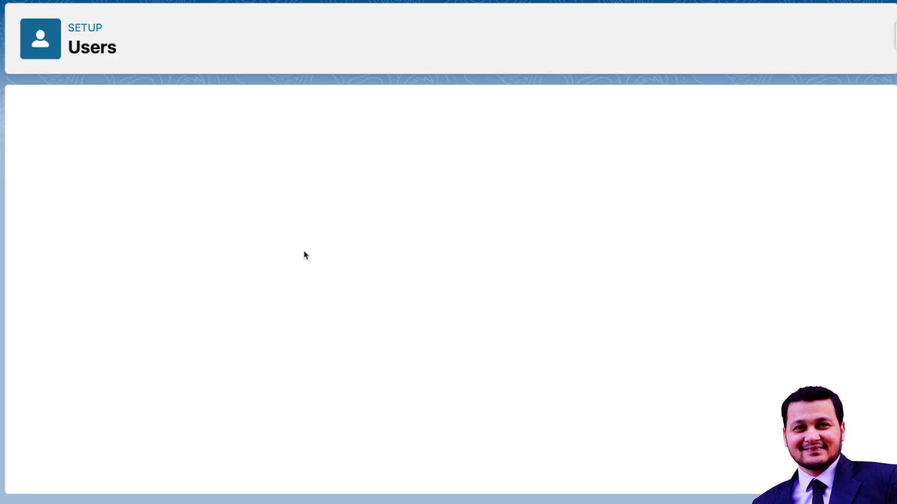
- Enter first name 'The Trail', last name 'Maker' and alias tmaker
scroll(267, 249, down, 1)
scroll(267, 250, down, 1)
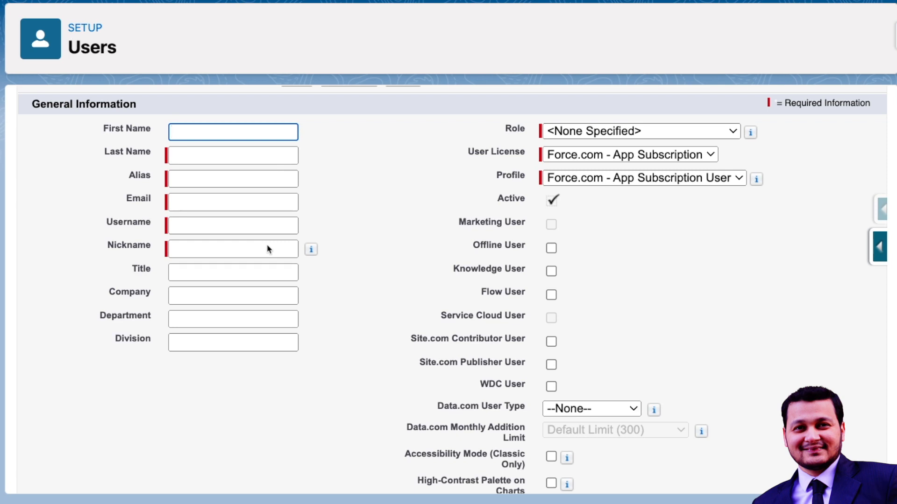
text(The Trail)
key(Tab)
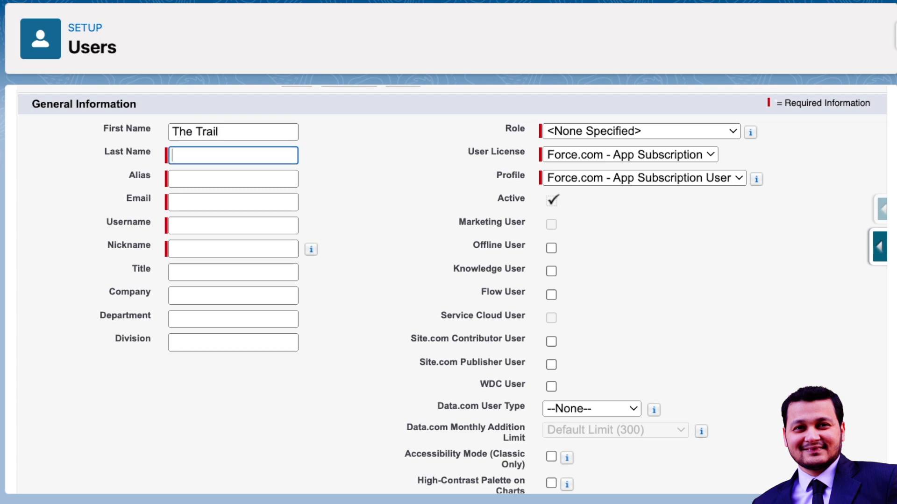
text(Maker)
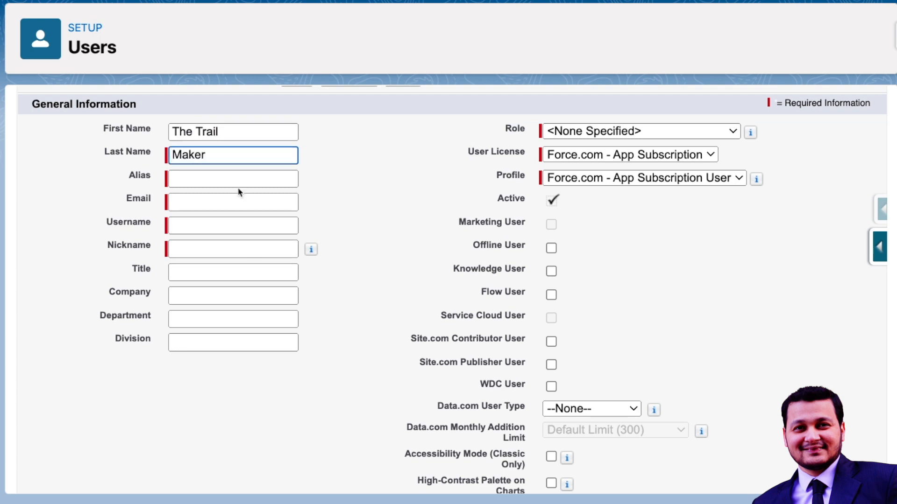
click(238, 181)
text(r)
- Fill in the user's email address and append .demo to the auto-filled username
click(241, 197)
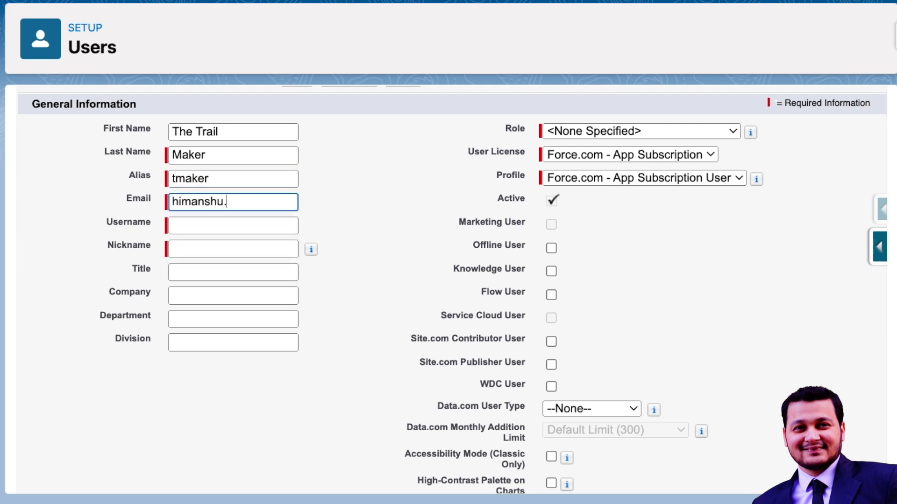
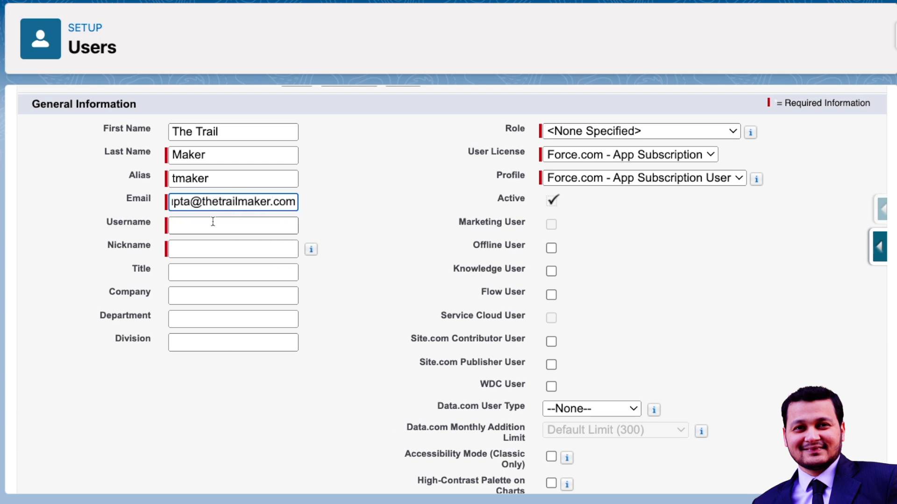
click(214, 221)
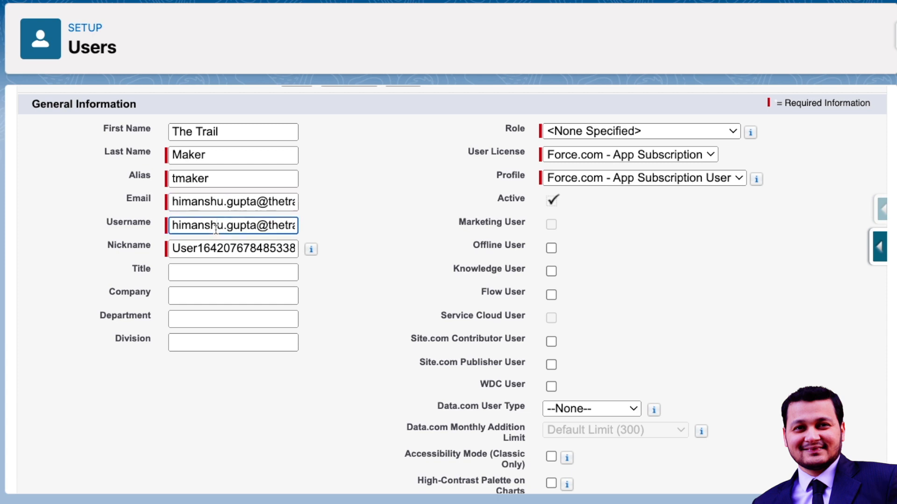
key(End)
text(.)
key(BackSpace)
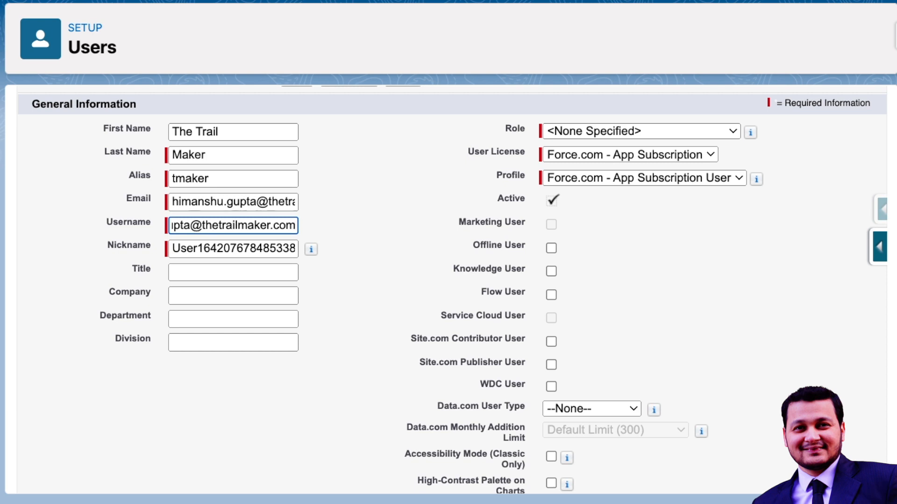
text(.demo)
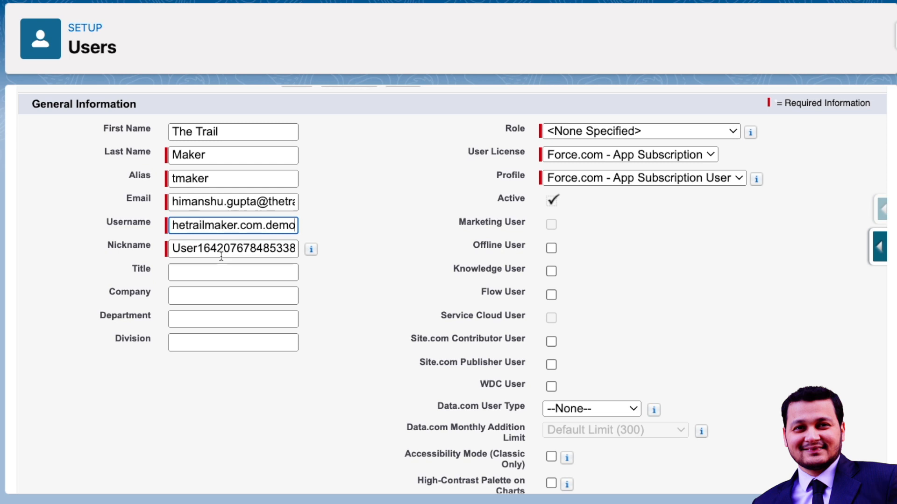
click(224, 272)
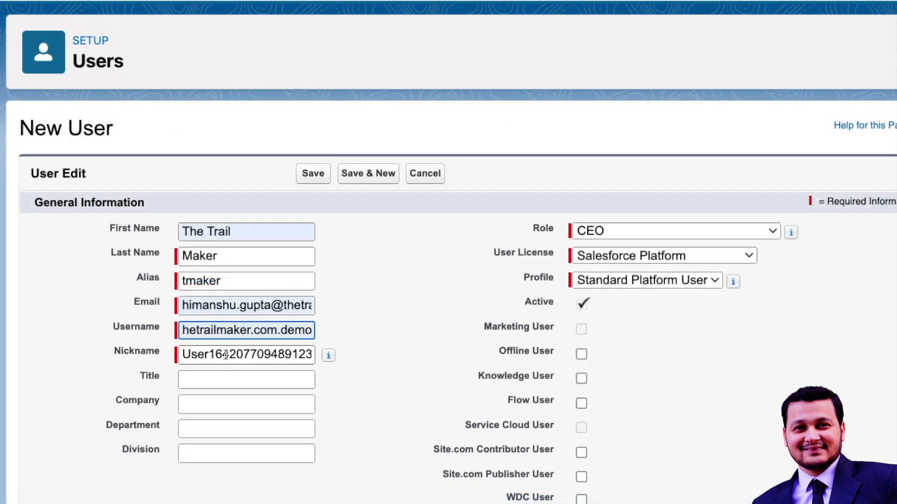
- Replace the auto-generated nickname with thetrailmaker
click(226, 355)
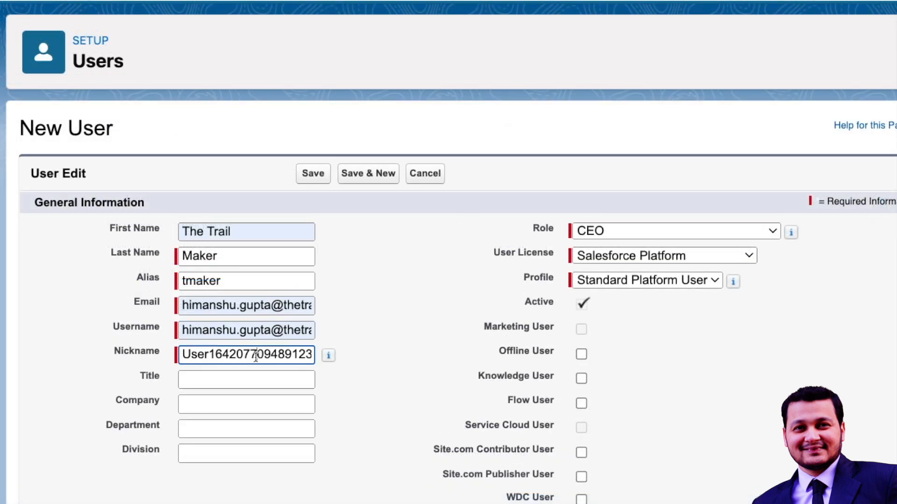
key(Down)
key(Up)
key(super+a)
key(BackSpace)
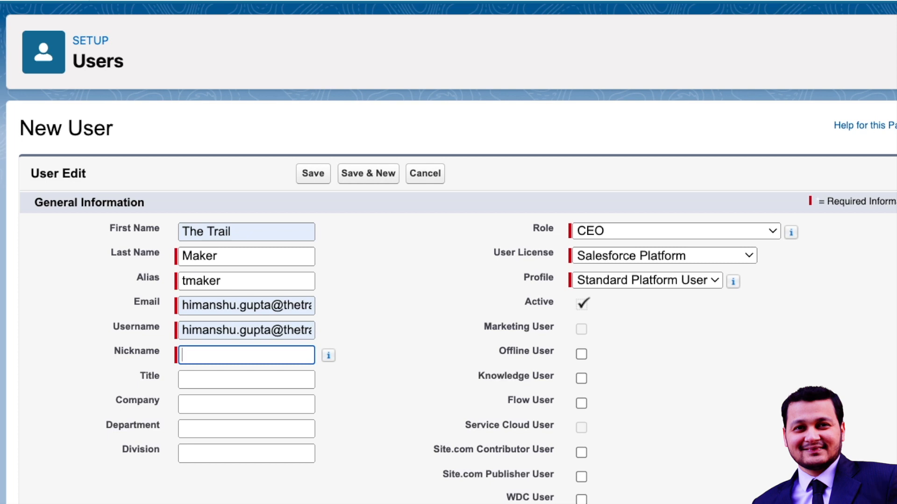
text(thetrailmaker)
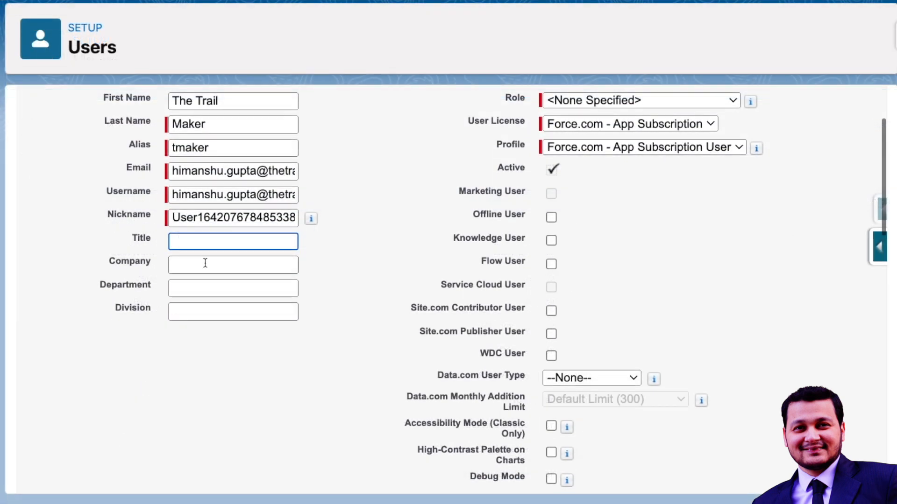
click(204, 265)
- Pass over the optional Title, Company, Department and Division fields, then view the User License list
click(204, 288)
click(204, 312)
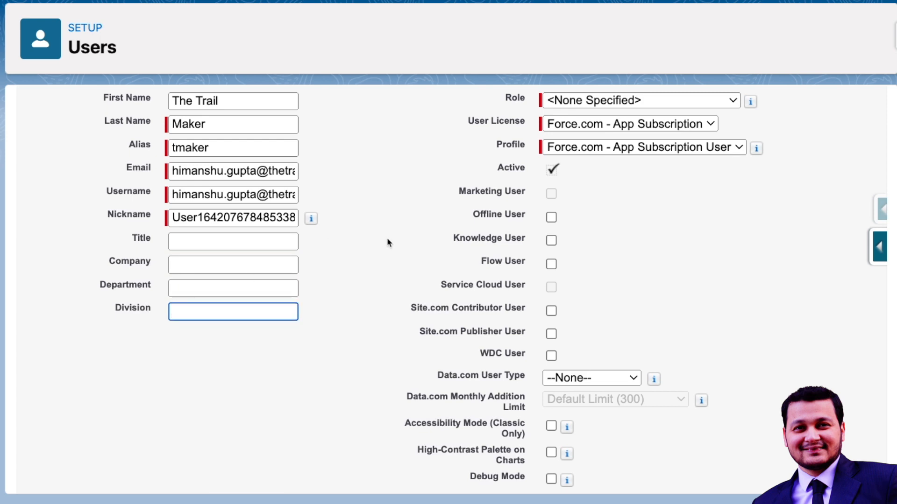
scroll(387, 239, up, 2)
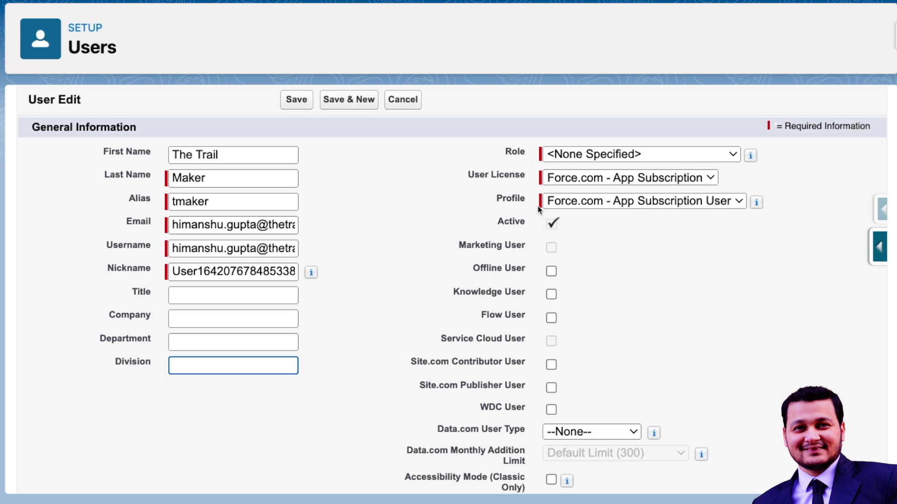
click(585, 179)
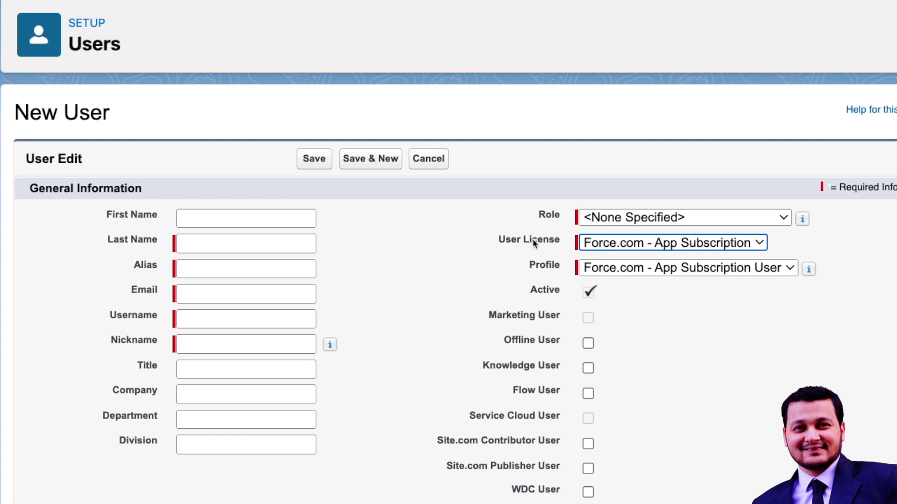
- Show the User License options, leaving Force.com - App Subscription selected
click(603, 243)
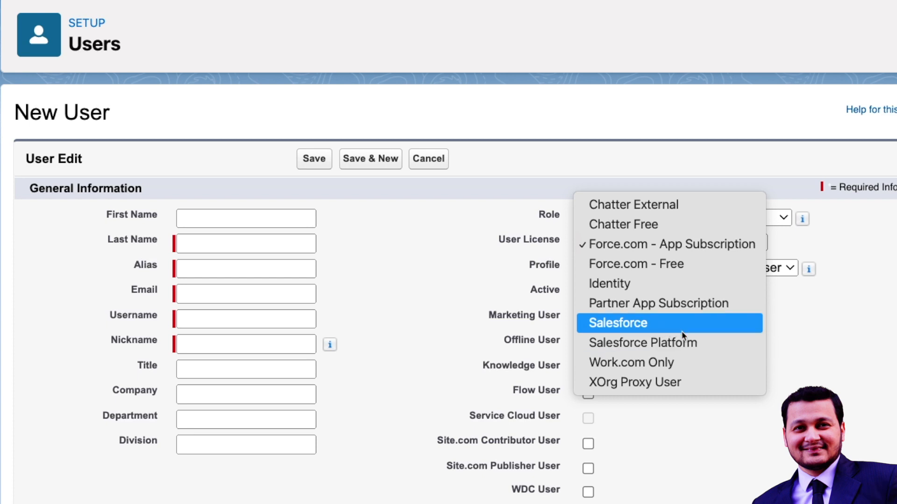
- Set User License to Salesforce Platform with profile Standard Platform User
click(657, 327)
click(649, 269)
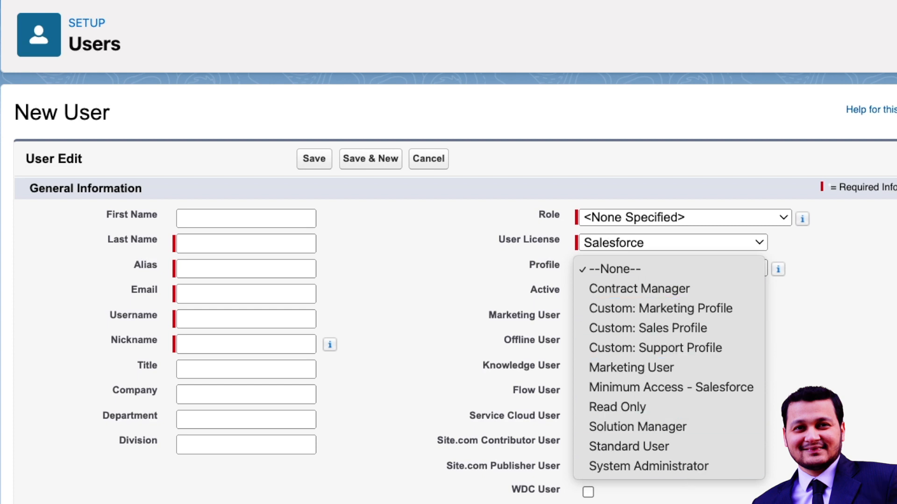
click(625, 242)
click(624, 244)
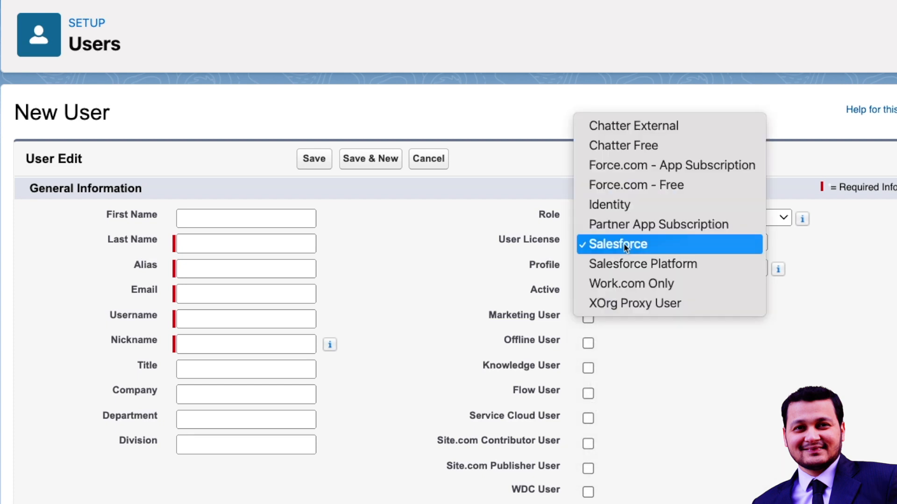
click(627, 262)
click(627, 270)
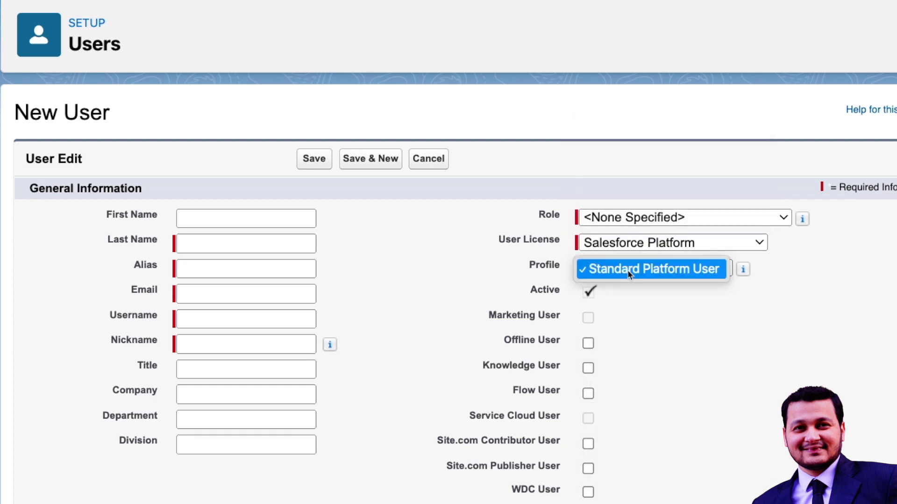
click(632, 292)
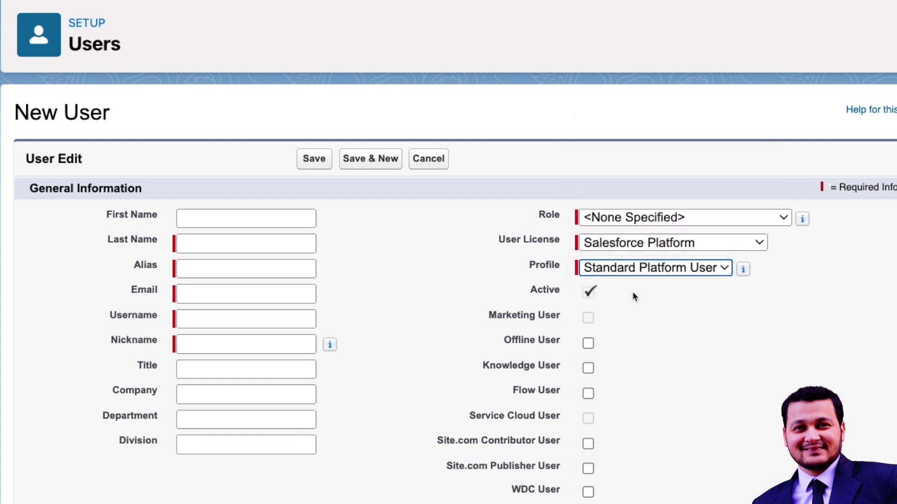
- Assign CEO as the new user's role
mouse_move(742, 270)
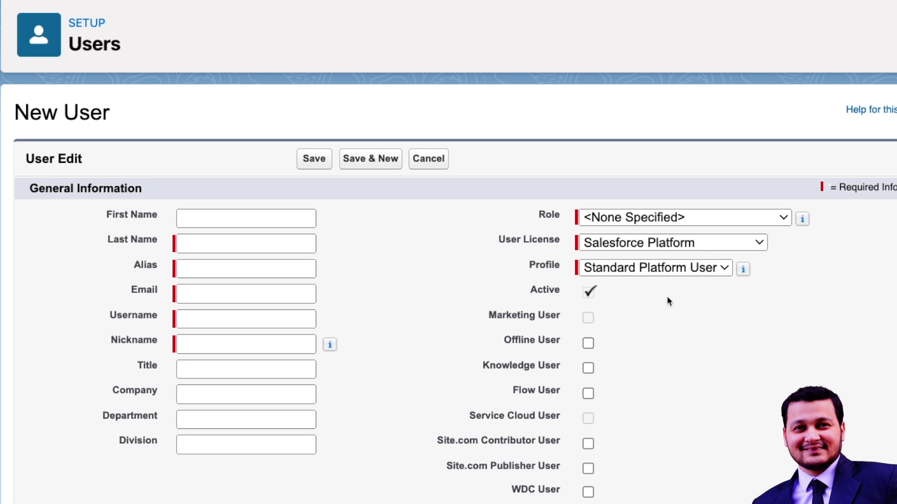
click(643, 219)
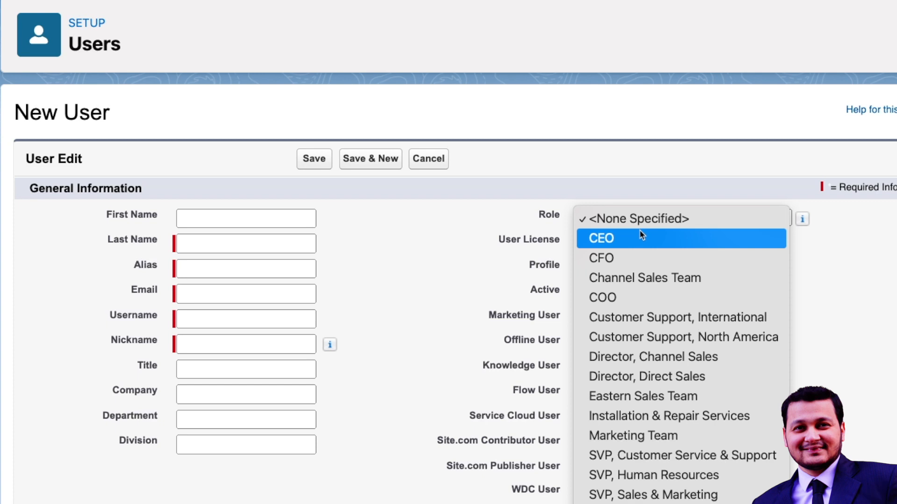
click(512, 192)
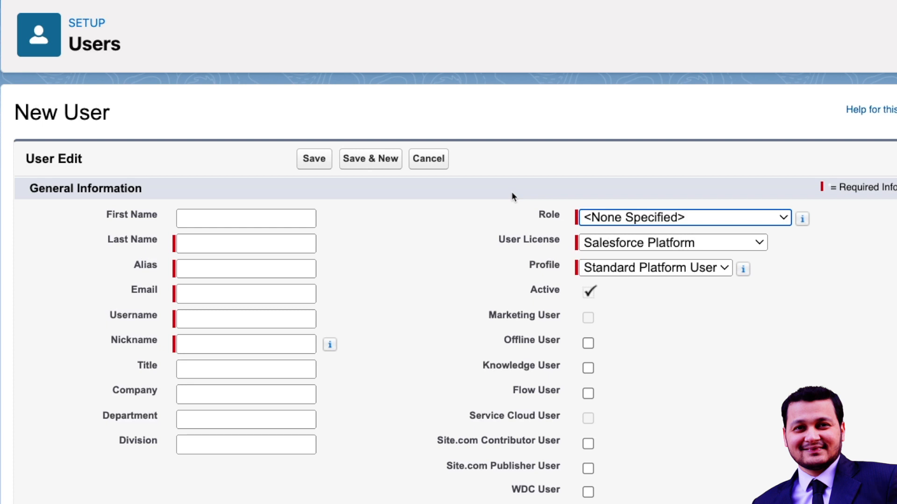
click(601, 217)
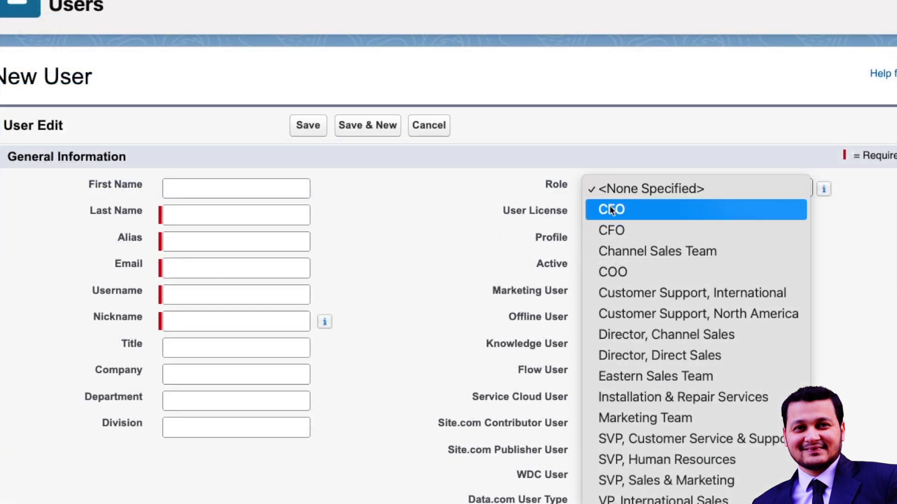
click(610, 208)
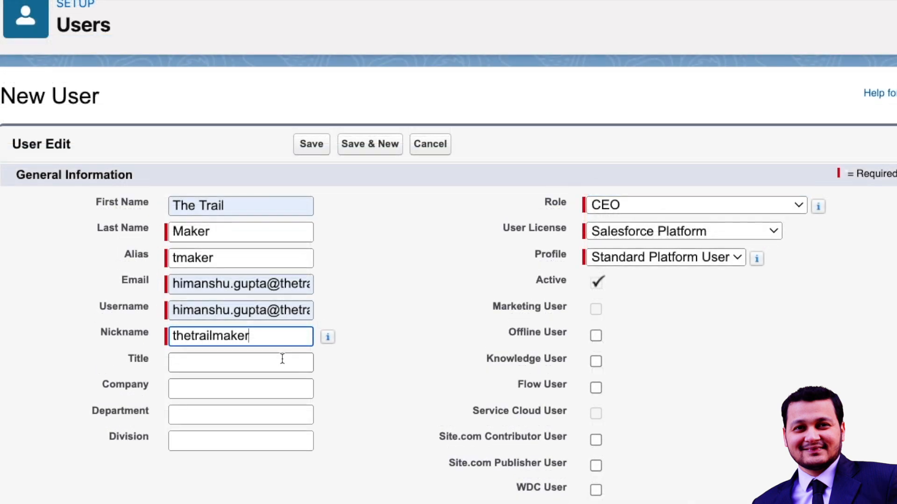
click(279, 357)
- Change the licence to Salesforce and the profile to System Administrator
scroll(417, 377, down, 3)
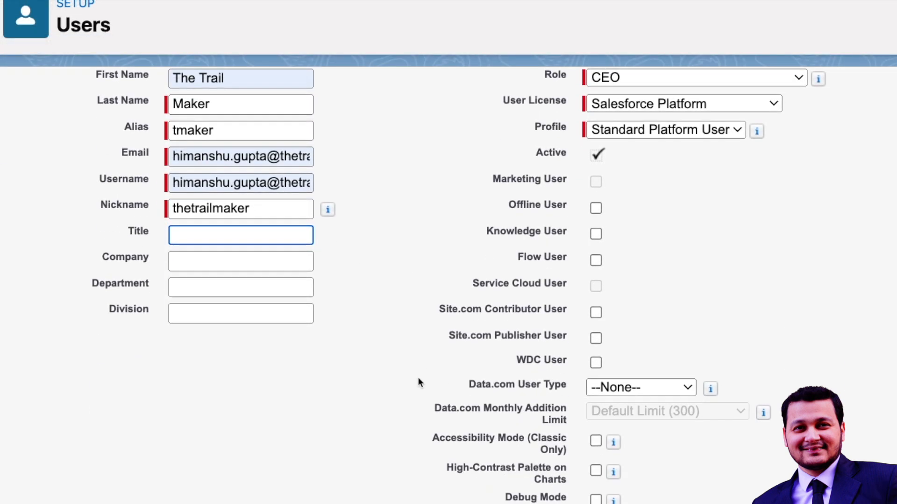
click(683, 98)
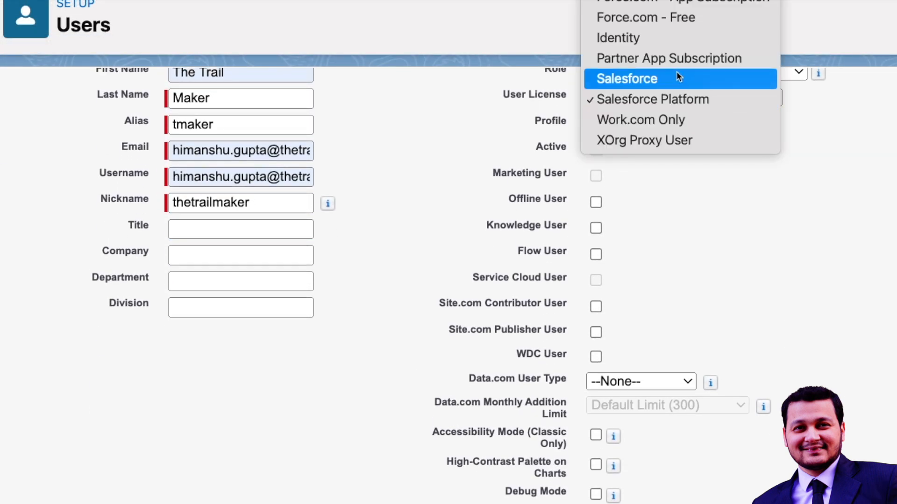
click(676, 77)
scroll(658, 170, up, 1)
click(657, 159)
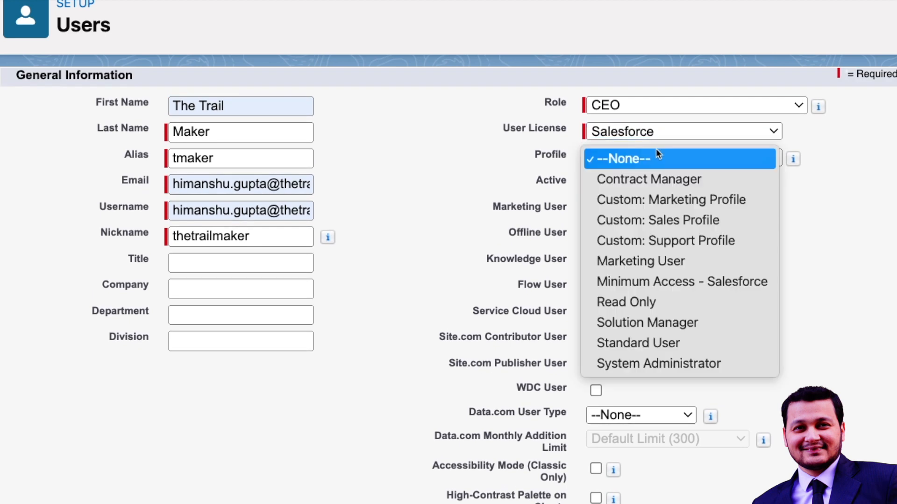
click(689, 356)
scroll(717, 265, down, 1)
scroll(717, 267, down, 15)
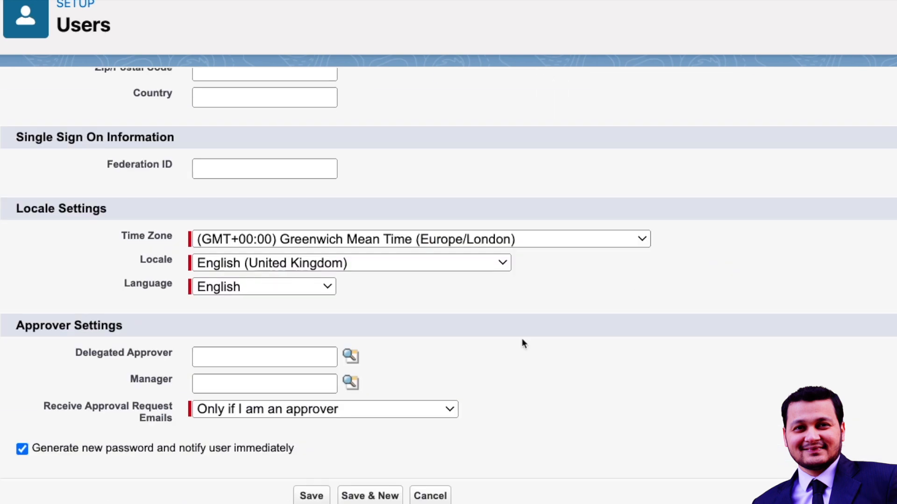
- Save The Trail Maker as a new user and scroll through the resulting page
click(310, 496)
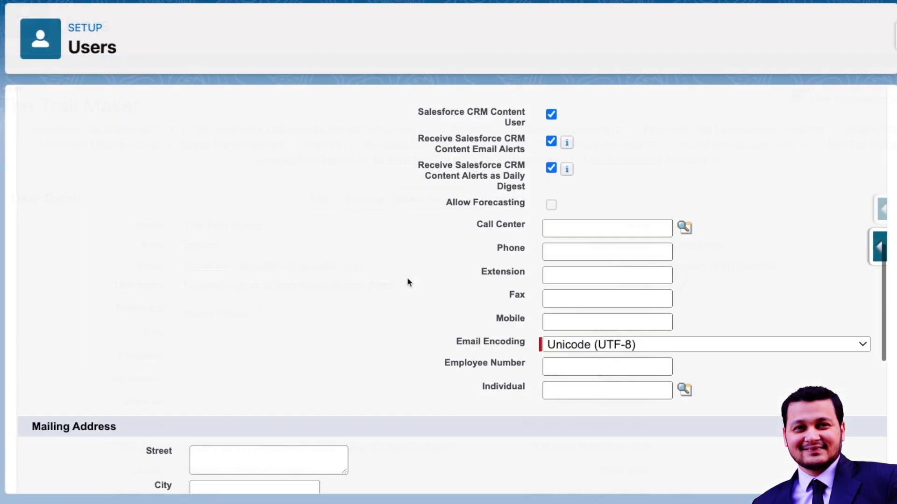
scroll(408, 280, down, 10)
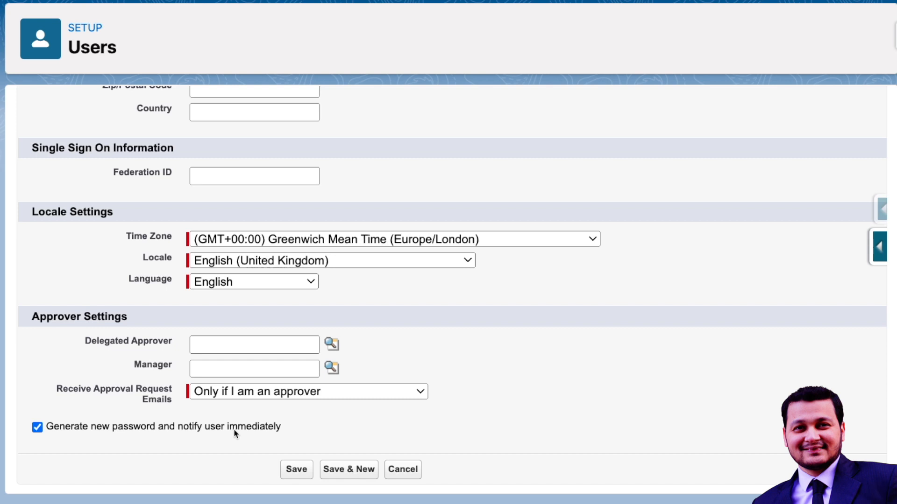
click(46, 434)
click(72, 427)
scroll(107, 463, up, 20)
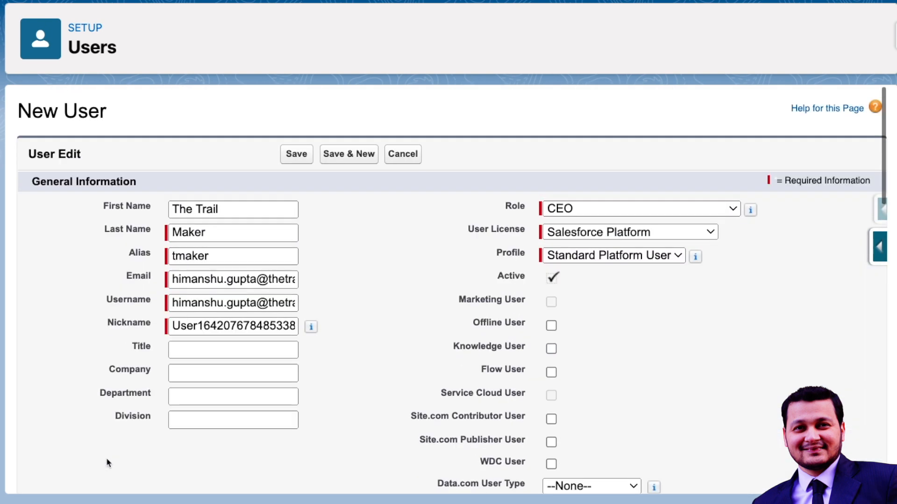
click(216, 279)
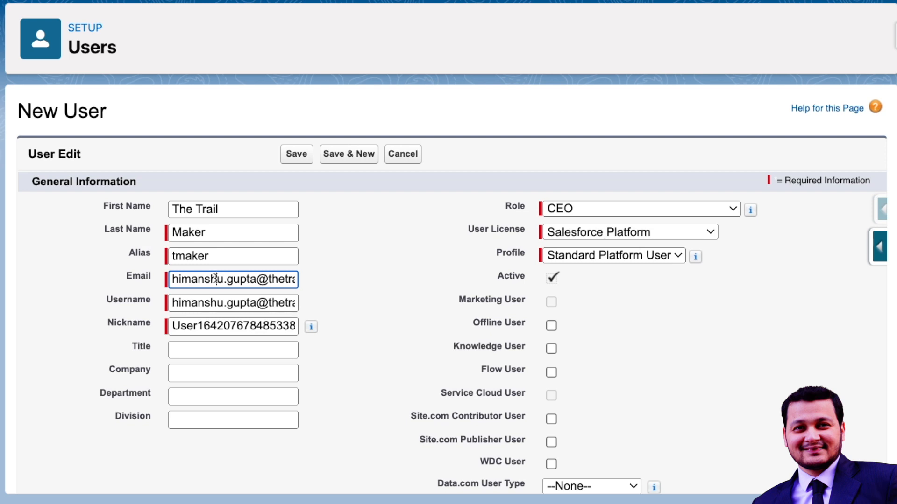
key(super+Right)
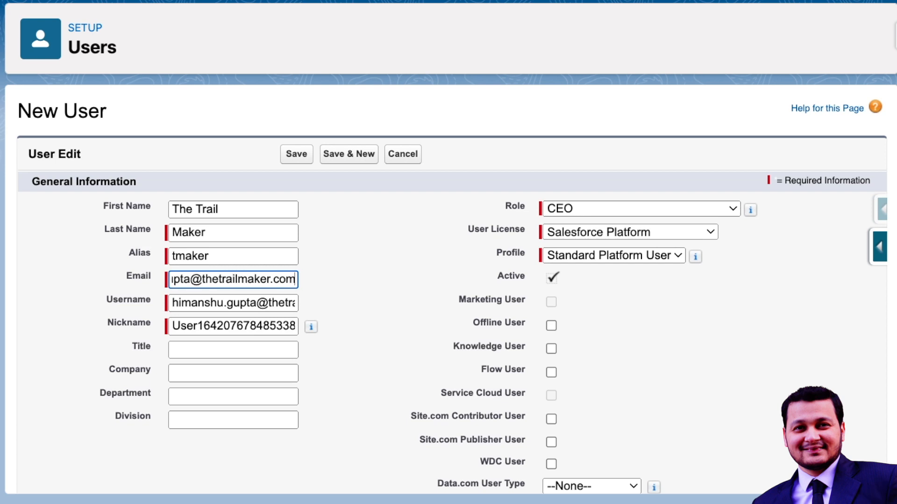
text(.in)
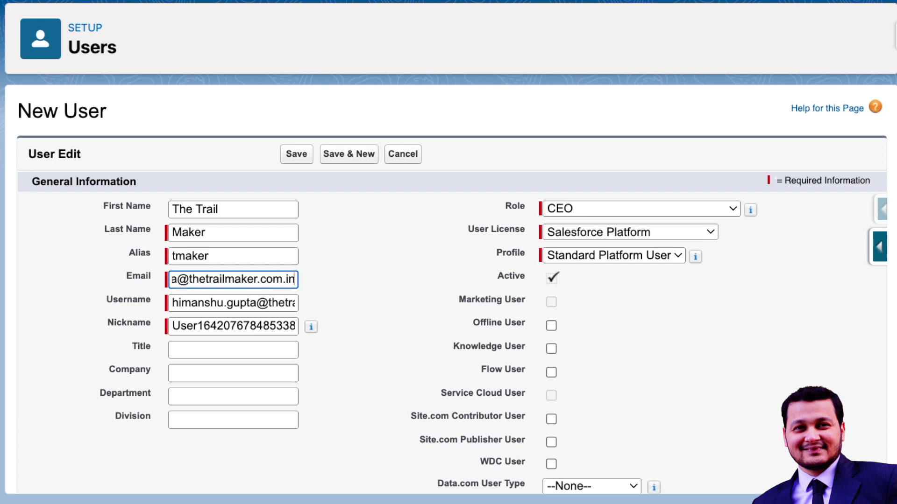
text(valid)
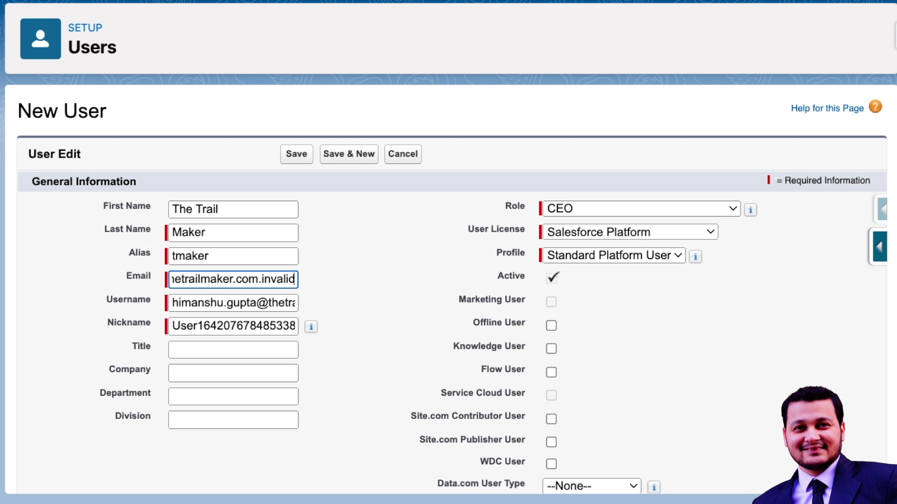
key(BackSpace)
key(BackSpace)
key(BackSpace)
key(BackSpace)
key(BackSpace)
key(BackSpace)
key(BackSpace)
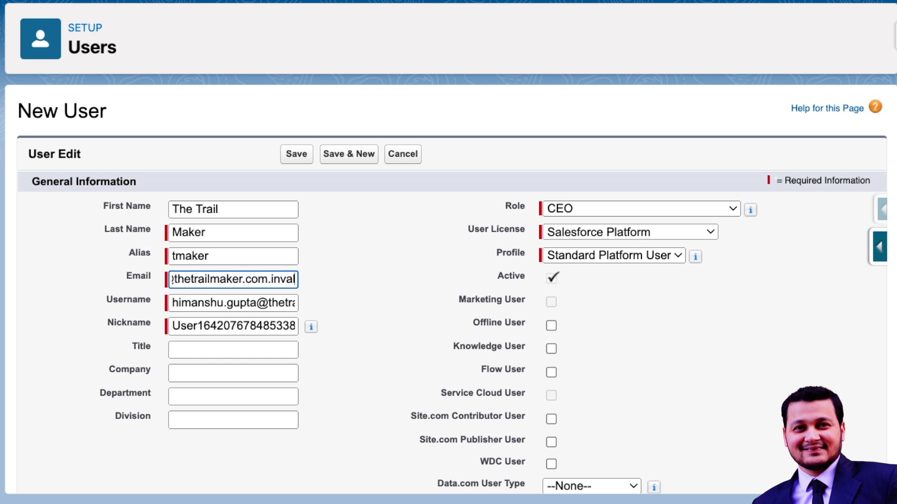
key(BackSpace)
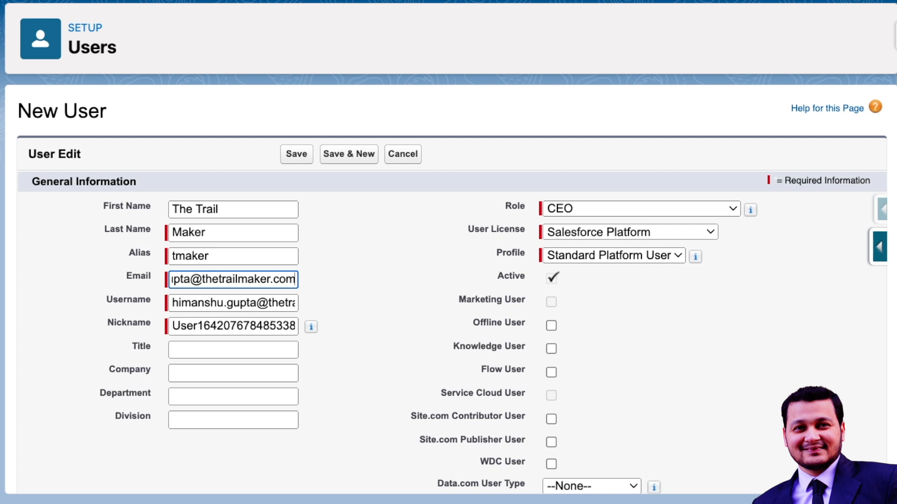
click(405, 279)
scroll(406, 279, down, 1)
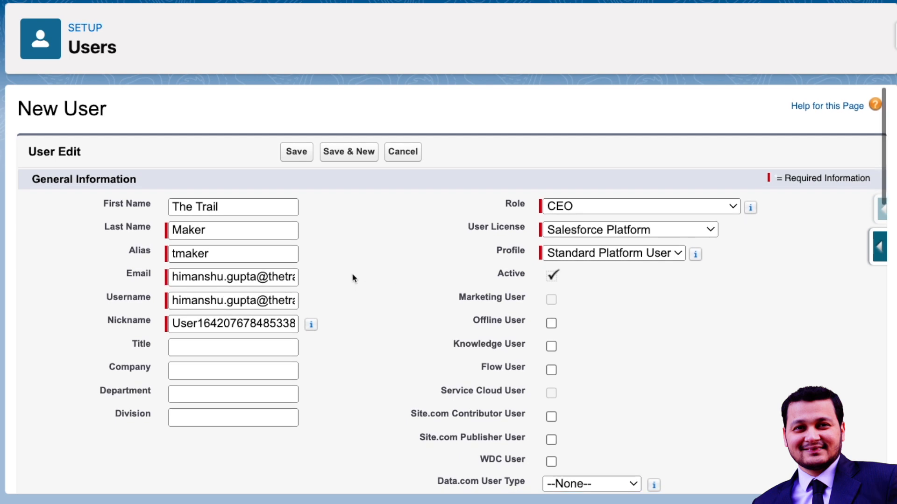
click(264, 276)
- Scroll down the saved user record to its locale, language and time zone settings
scroll(340, 290, down, 20)
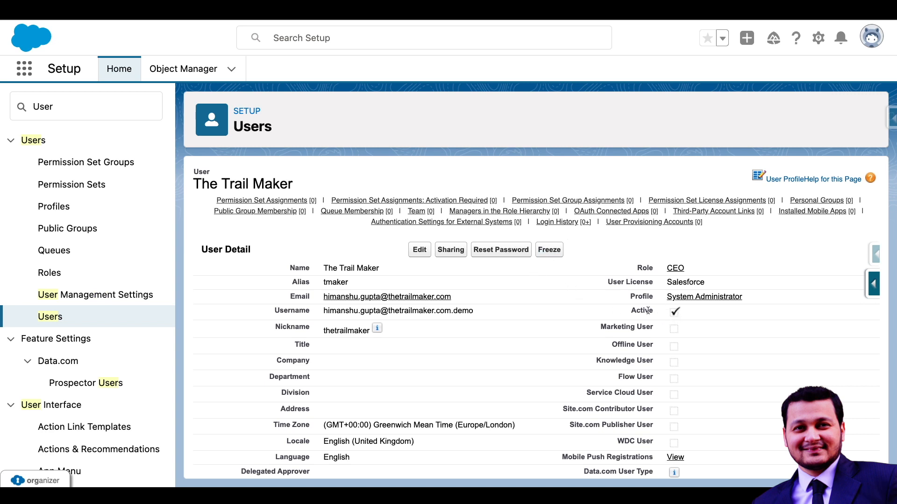
- Edit the user record, clear the Active checkbox, confirm the deactivation warning, and save
click(419, 250)
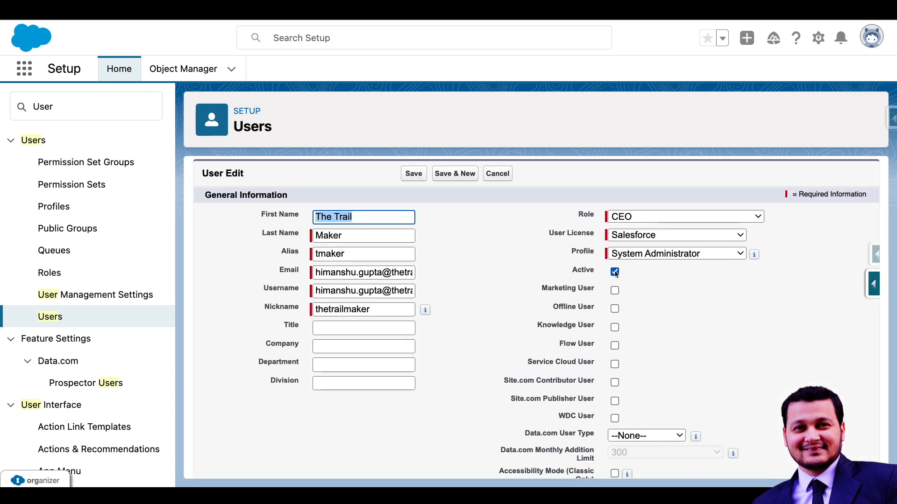
click(614, 272)
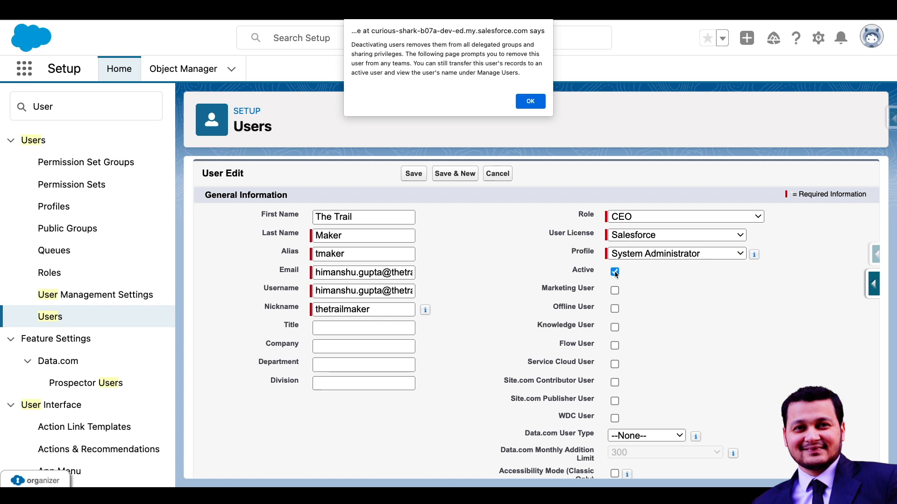
click(531, 101)
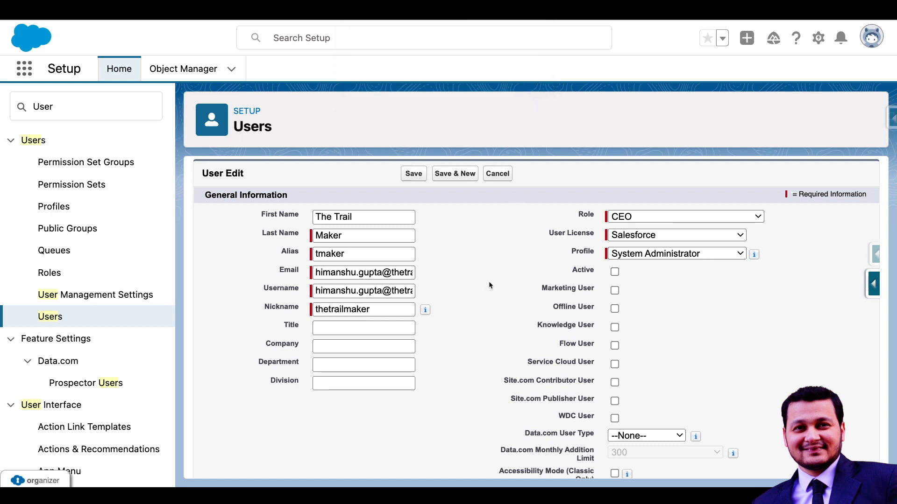
scroll(490, 284, up, 1)
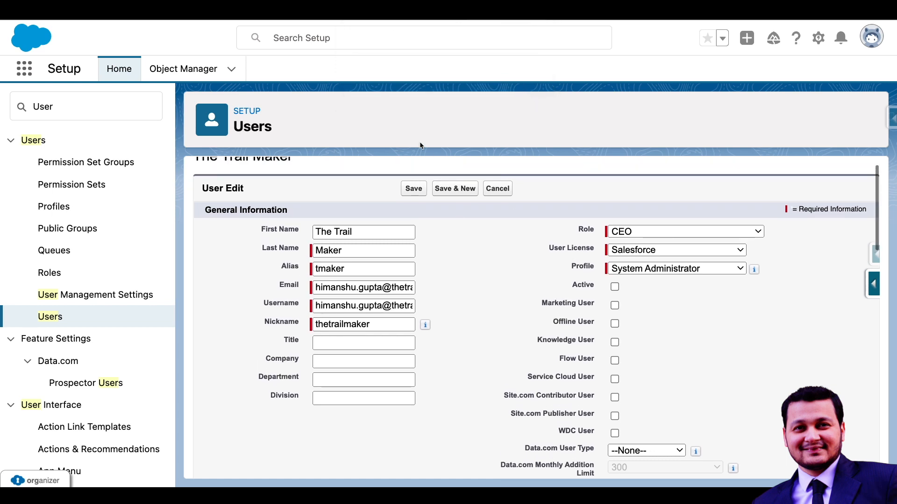
click(413, 187)
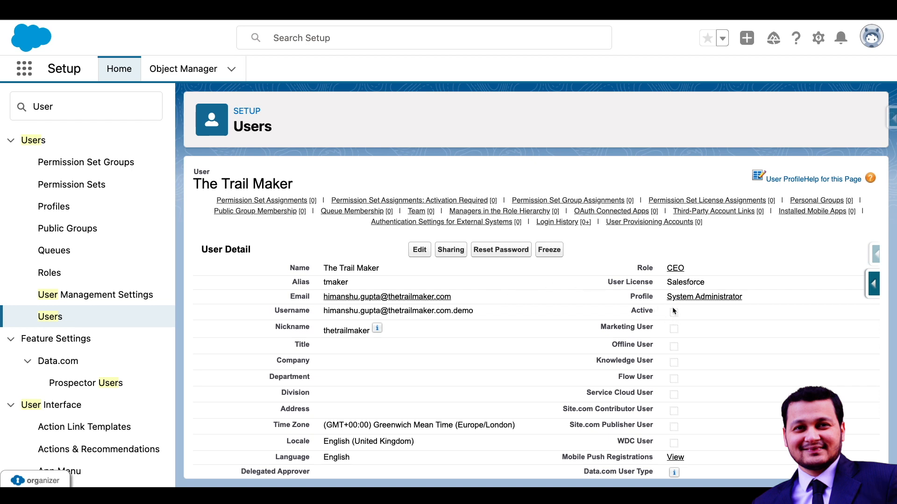
- Freeze the user's account from the User Detail page, then unfreeze it
click(549, 250)
click(552, 250)
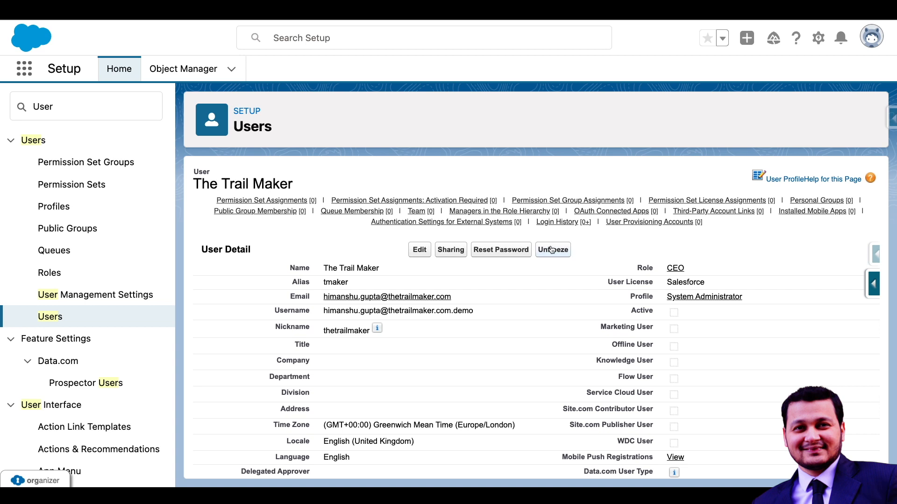